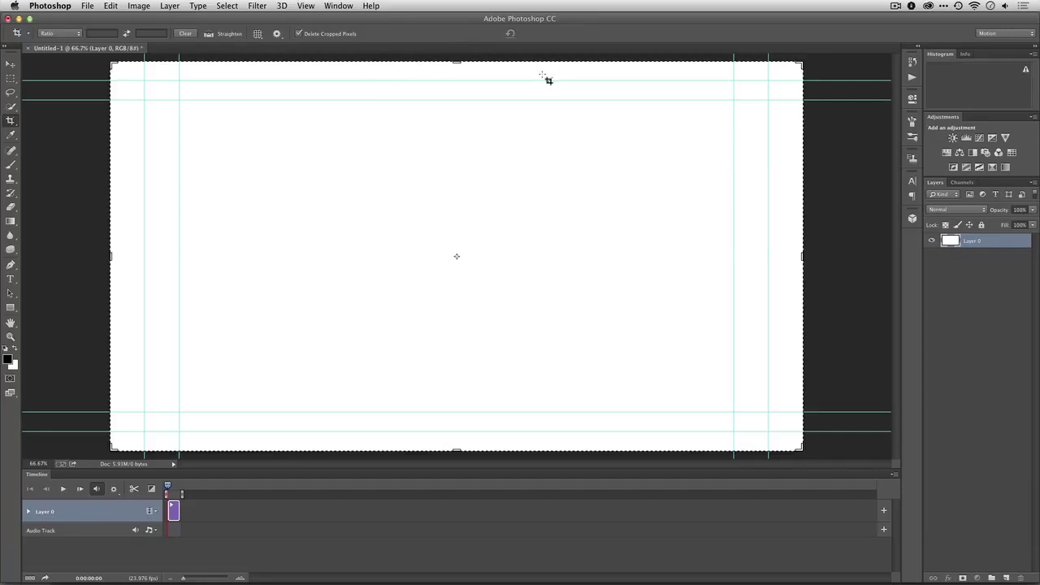
Create a new Film & Video document using the HDTV 1080p/29.97 size preset.
{"action": "left_click", "coordinate": [87, 6]}
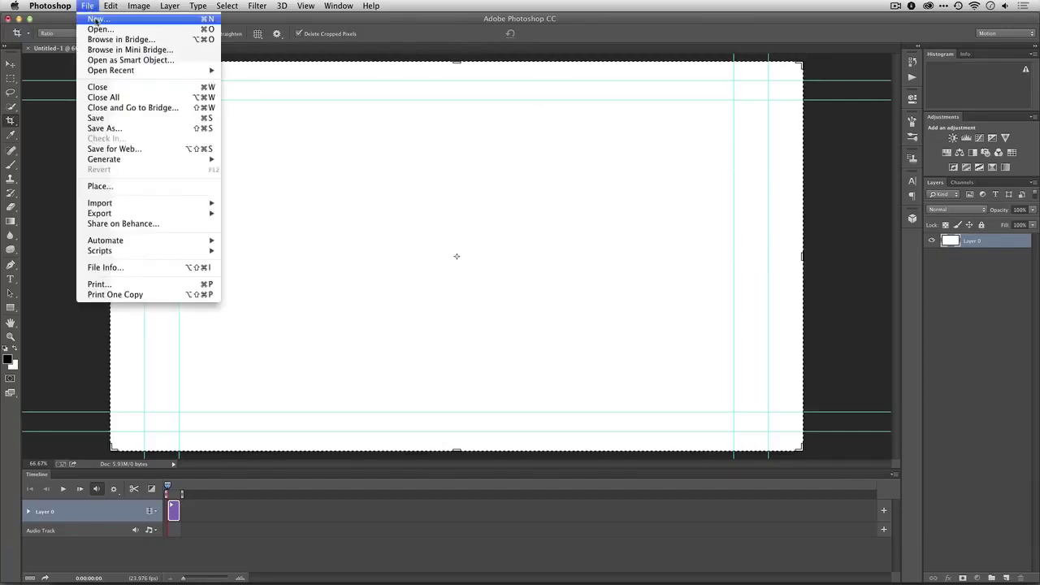
{"action": "left_click", "coordinate": [93, 19]}
{"action": "left_click", "coordinate": [310, 116]}
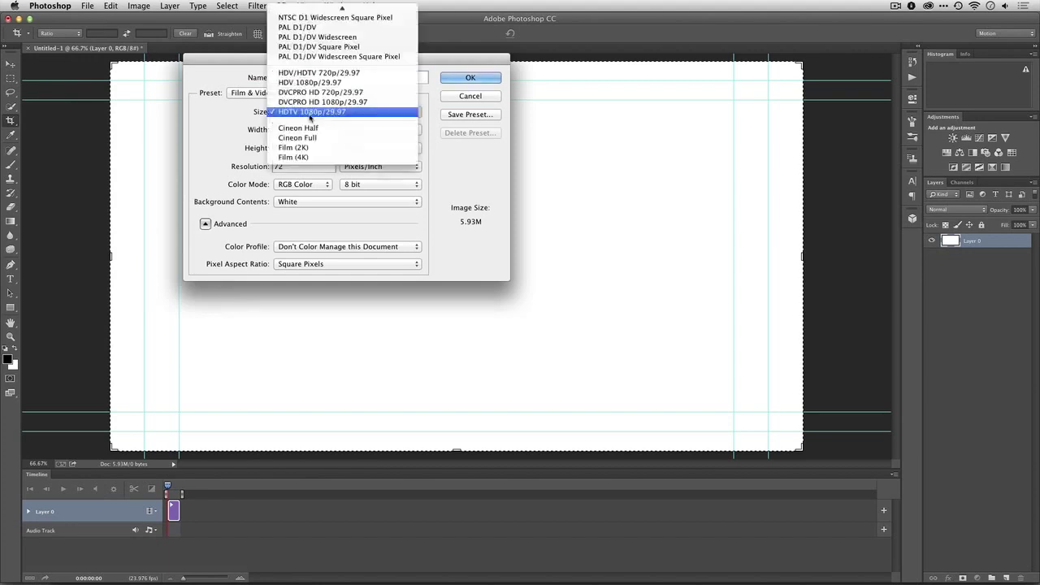
{"action": "left_click", "coordinate": [304, 113]}
{"action": "left_click", "coordinate": [240, 95]}
{"action": "left_click", "coordinate": [242, 92]}
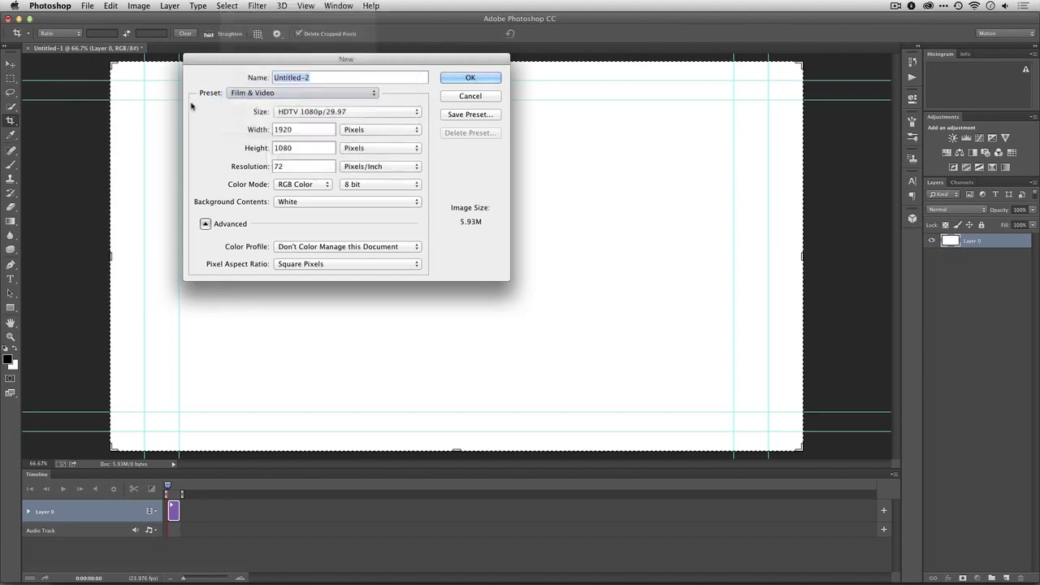
{"action": "left_click", "coordinate": [307, 113]}
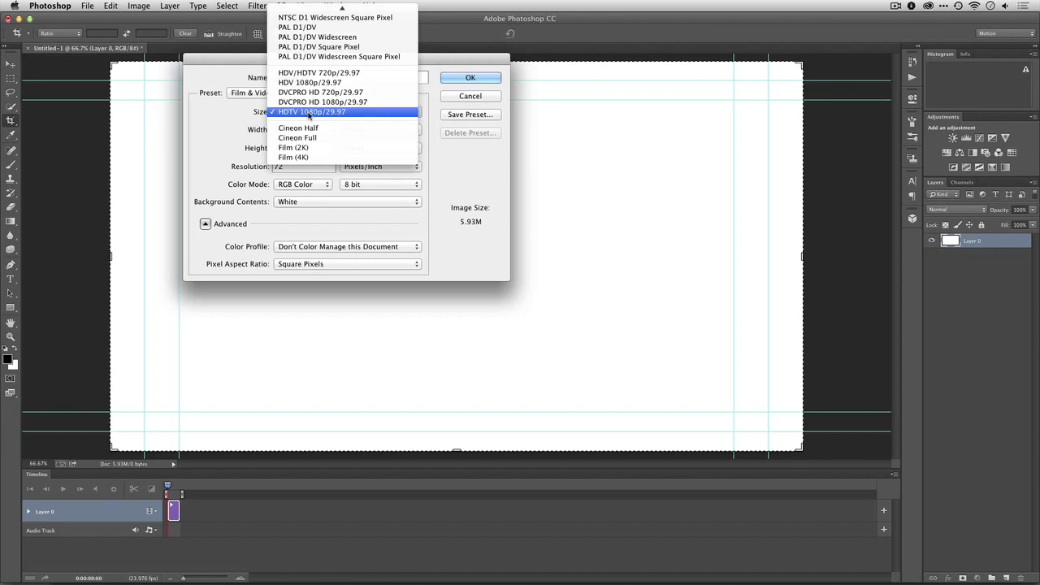
{"action": "left_click", "coordinate": [309, 114]}
{"action": "left_click", "coordinate": [463, 77]}
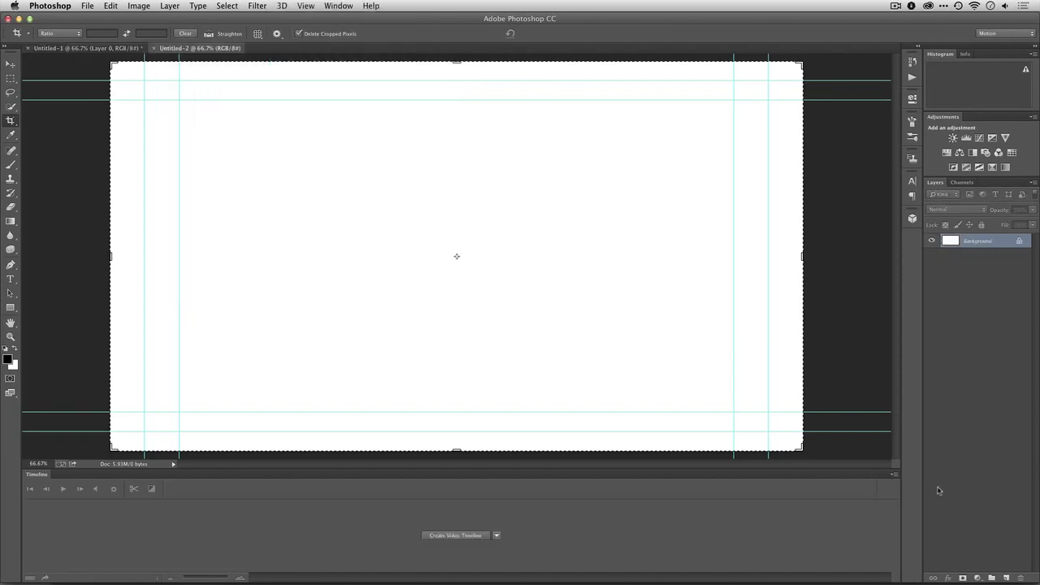
Create a video timeline for the document and set its frame rate to 23.976 fps.
{"action": "left_click", "coordinate": [461, 535]}
{"action": "left_click", "coordinate": [892, 478]}
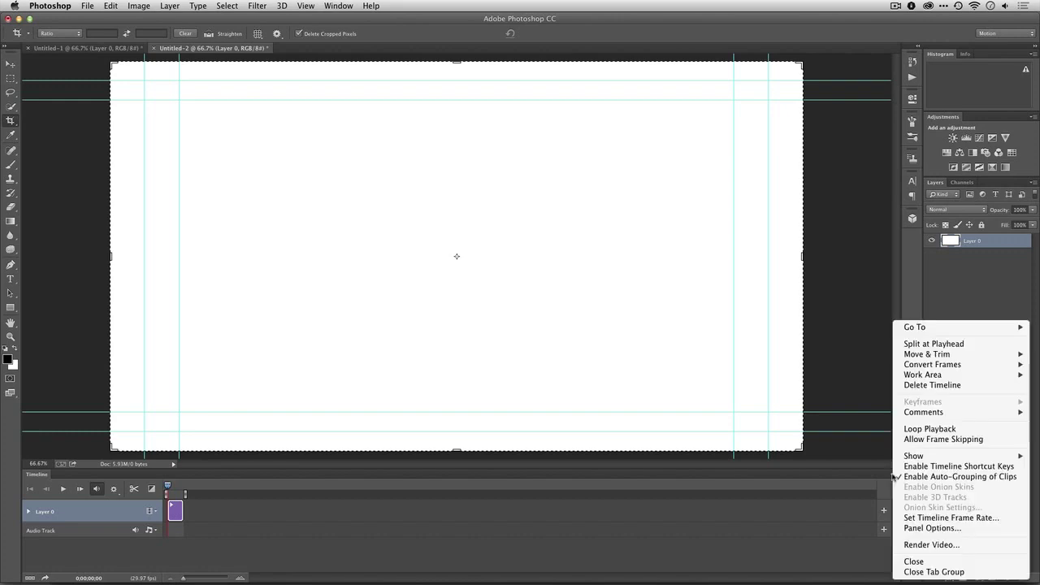
{"action": "left_click", "coordinate": [879, 471]}
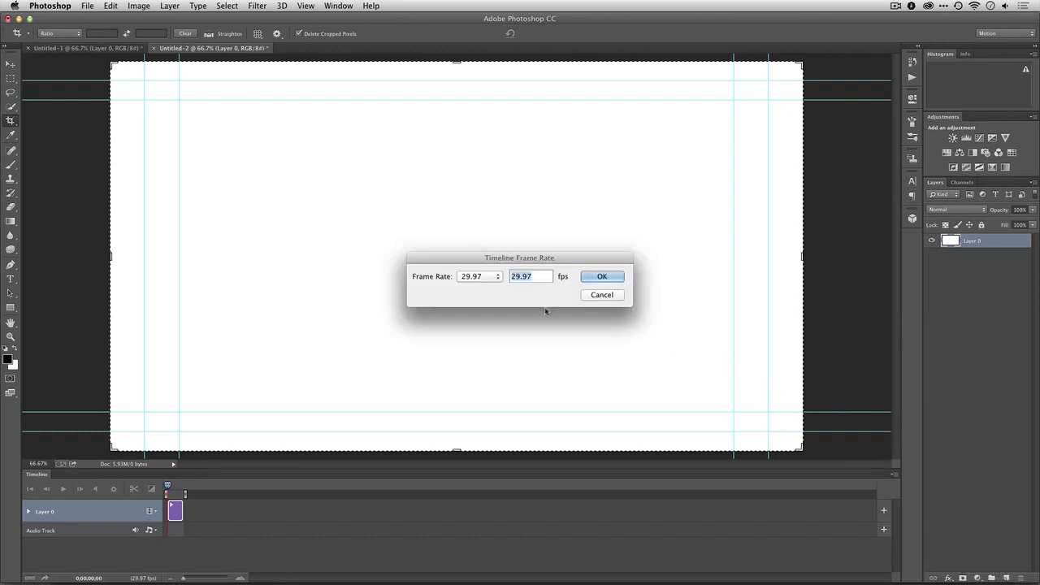
{"action": "left_click", "coordinate": [487, 277]}
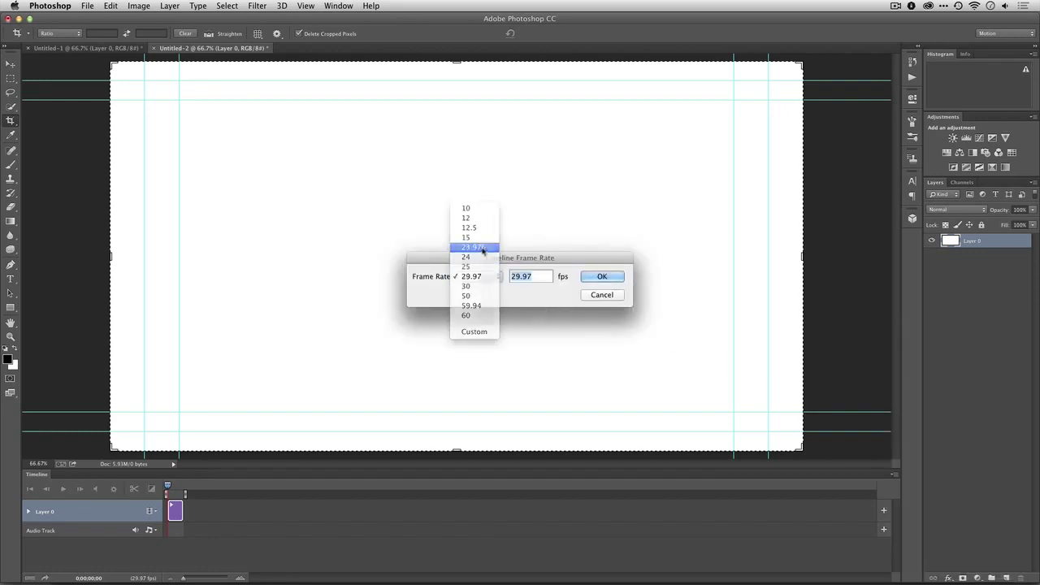
{"action": "left_click", "coordinate": [479, 248]}
{"action": "left_click", "coordinate": [606, 278]}
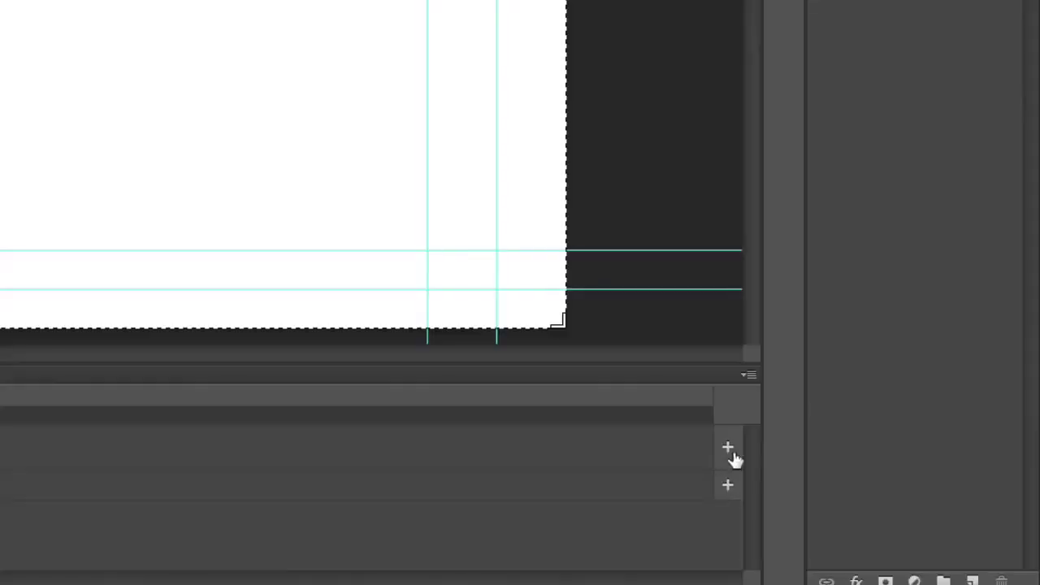
Add Tokyo_Night_001.mov through 008.mov from the Tokyo_Rough_Cut folder, sorted by name, to the track.
{"action": "left_click", "coordinate": [885, 511]}
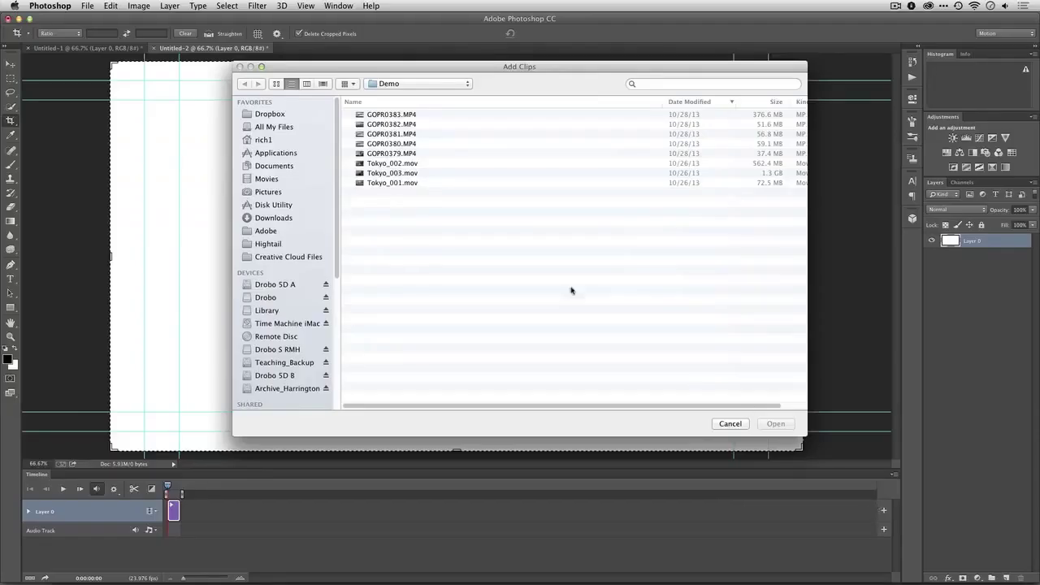
{"action": "key", "text": "super+Up"}
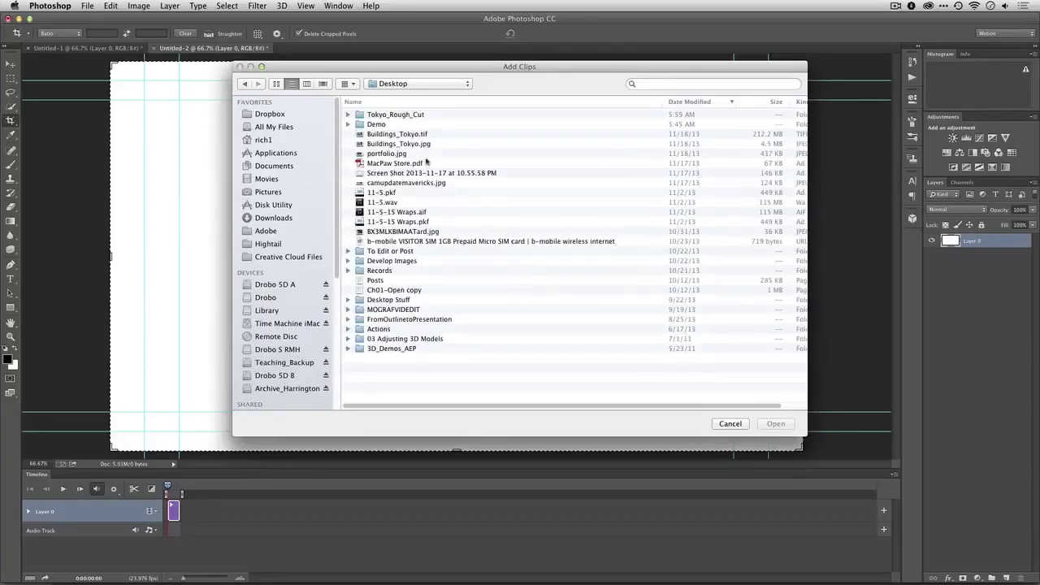
{"action": "double_click", "coordinate": [401, 115]}
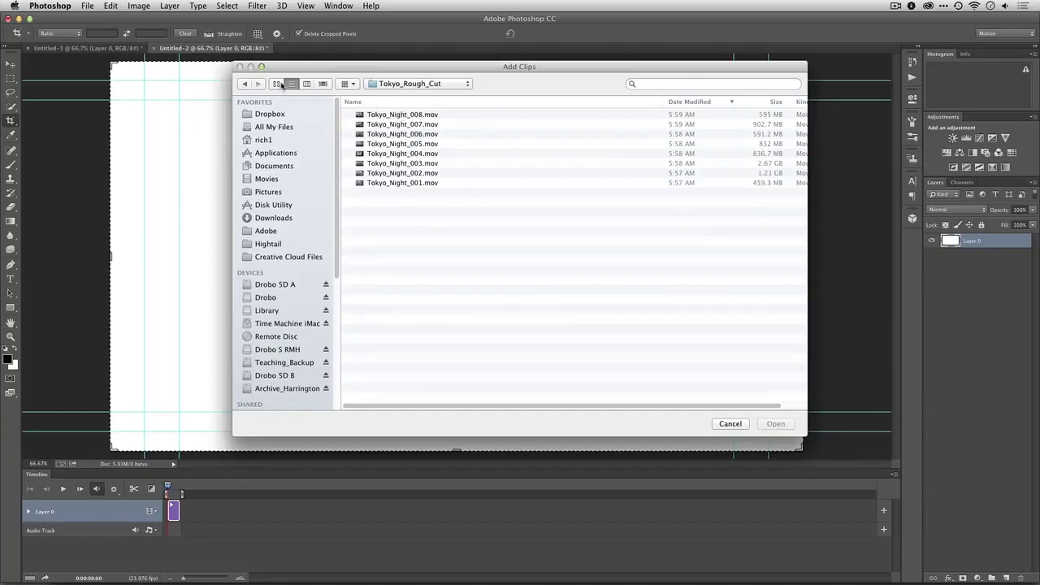
{"action": "left_click", "coordinate": [358, 104]}
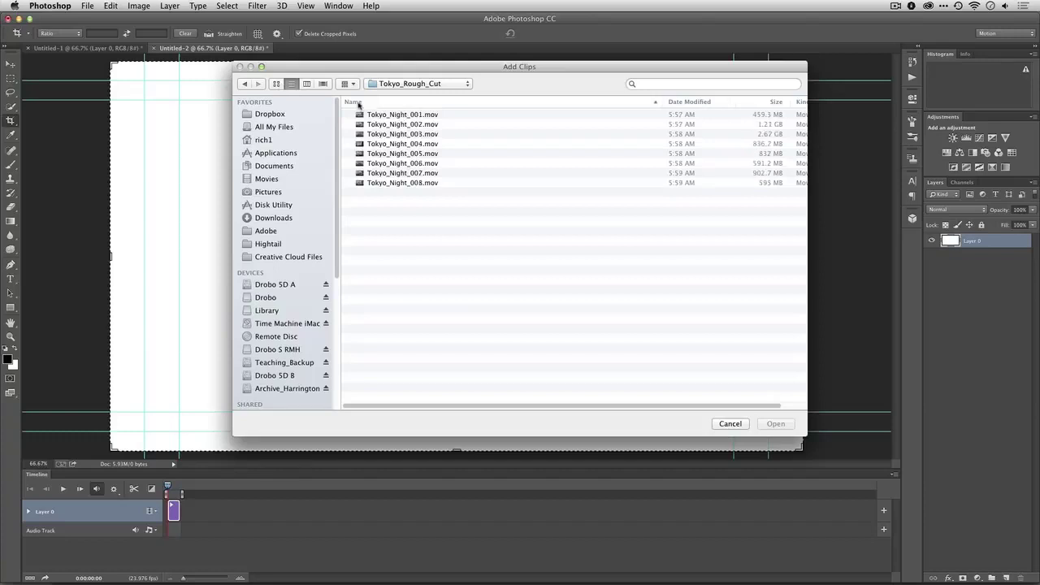
{"action": "left_click", "coordinate": [415, 116]}
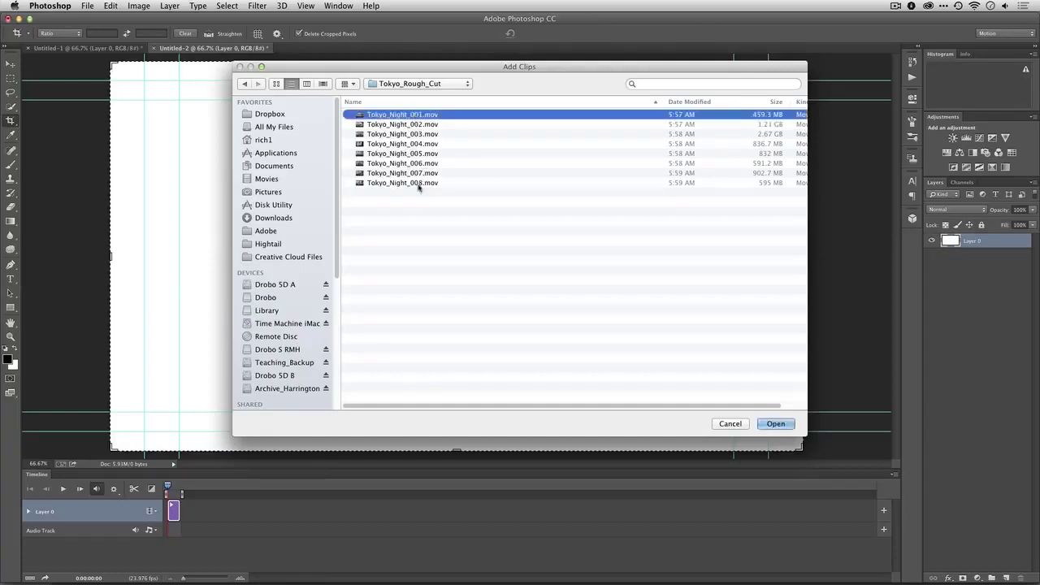
{"action": "left_click", "coordinate": [418, 184], "text": "shift"}
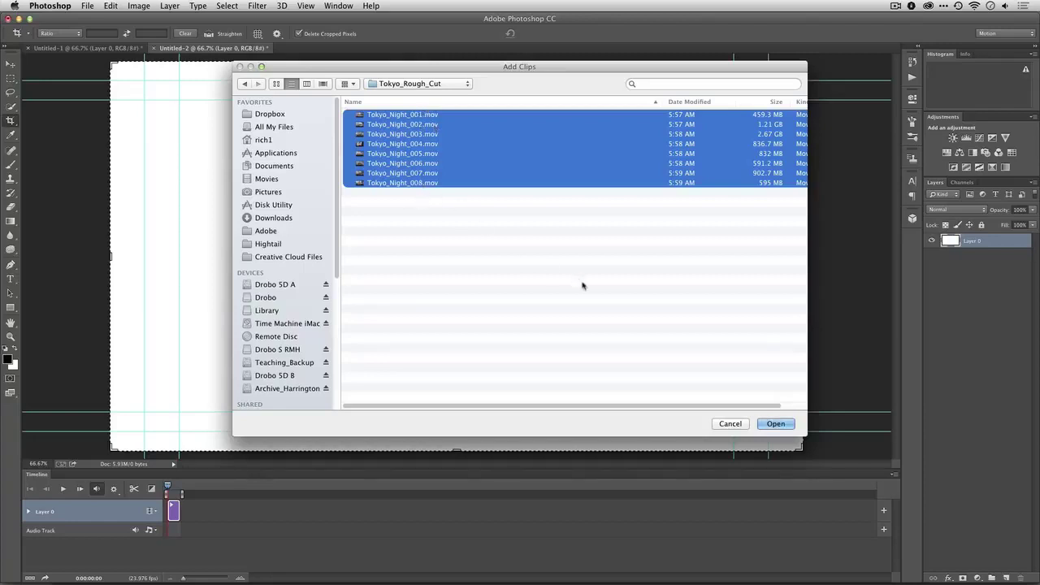
{"action": "left_click", "coordinate": [776, 424]}
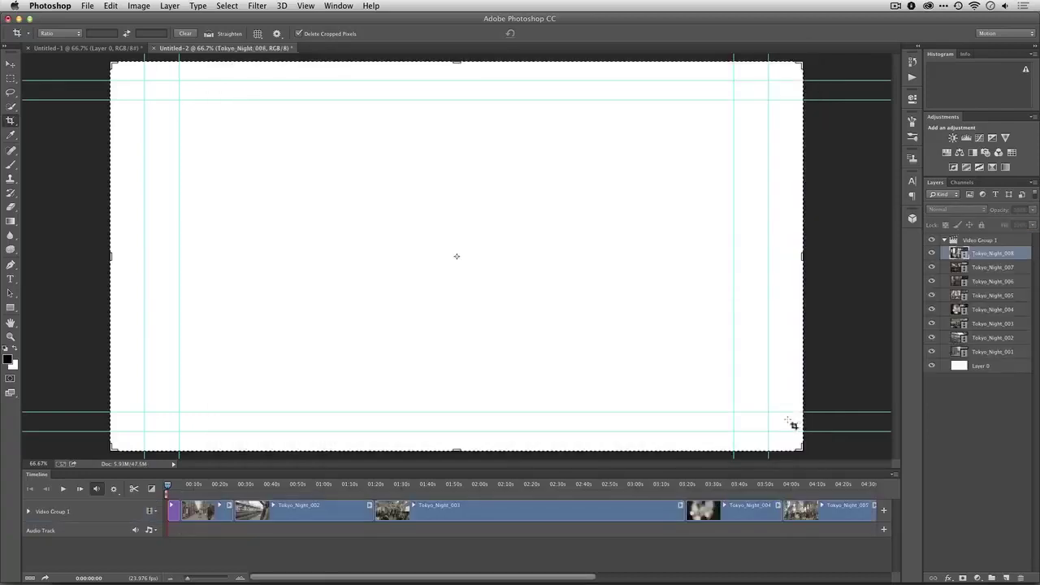
Deselect the Tokyo_Night_008 layer and drag Layer 0 to the trash.
{"action": "left_click", "coordinate": [954, 412]}
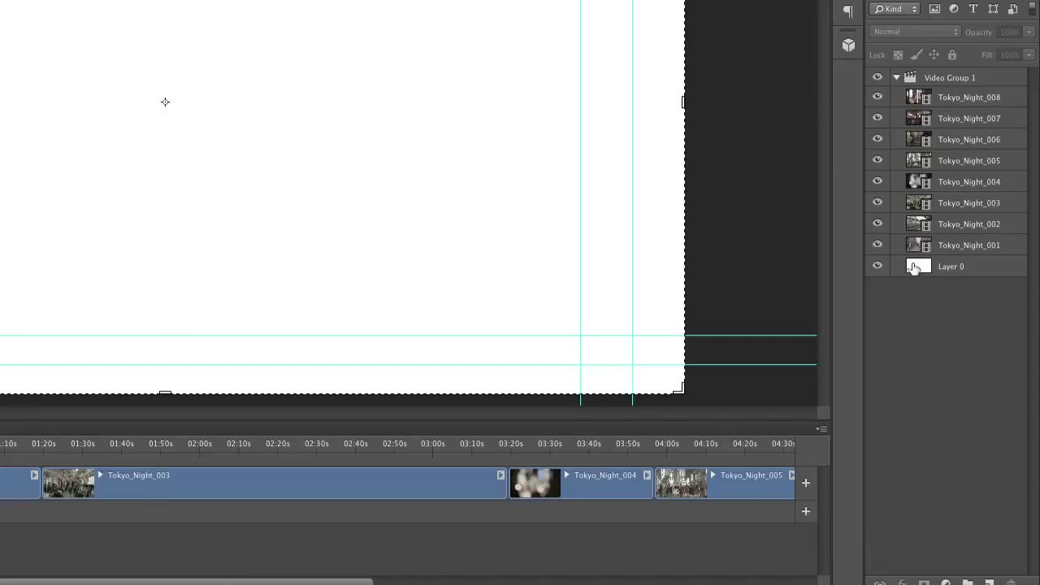
{"action": "left_click_drag", "start_coordinate": [914, 268], "coordinate": [1012, 582]}
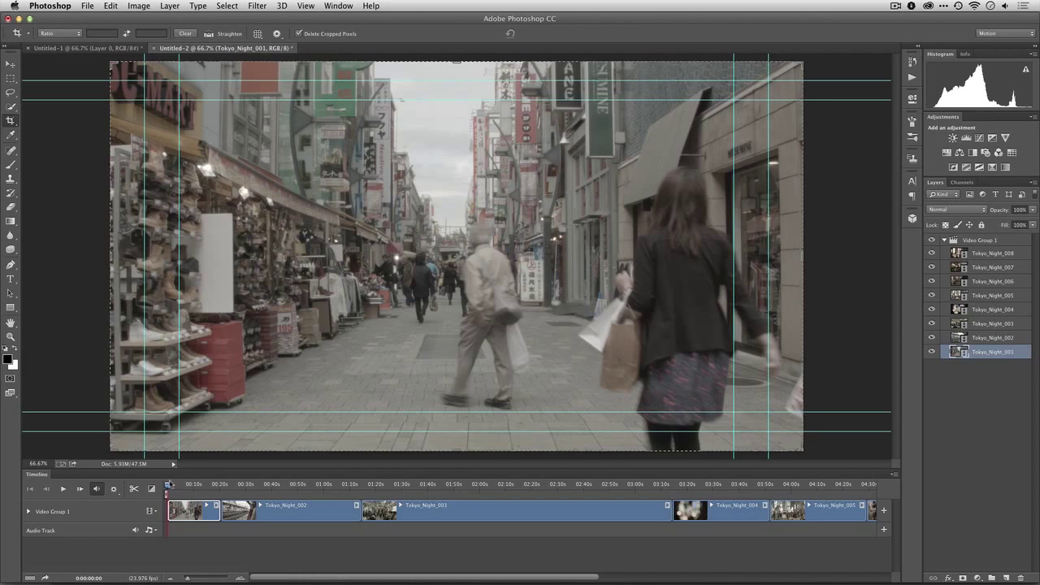
{"action": "left_click", "coordinate": [1005, 5]}
{"action": "left_click_drag", "start_coordinate": [1008, 58], "coordinate": [1008, 70]}
{"action": "key", "text": "space"}
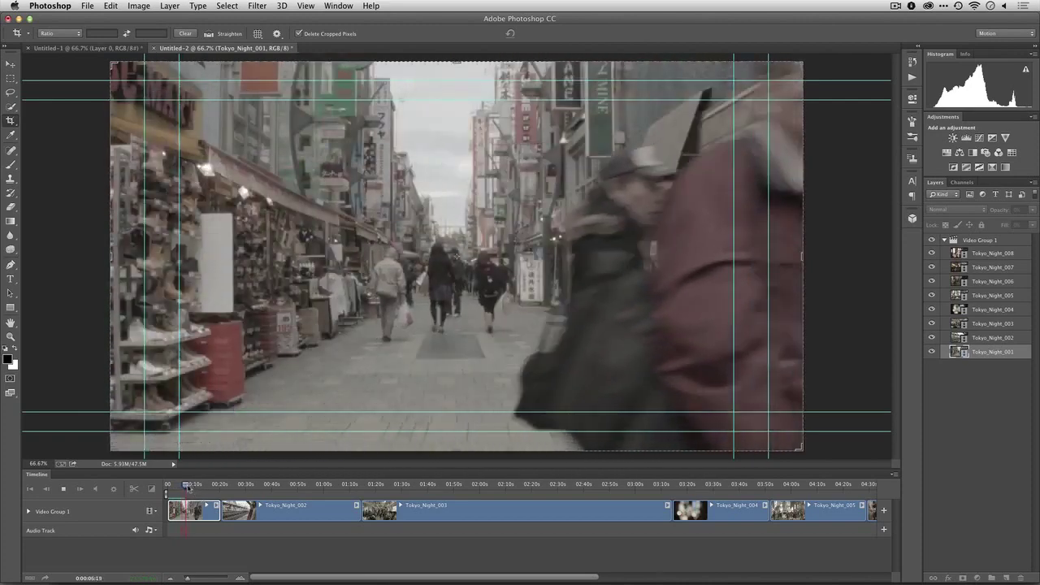
{"action": "left_click_drag", "start_coordinate": [207, 488], "coordinate": [233, 488]}
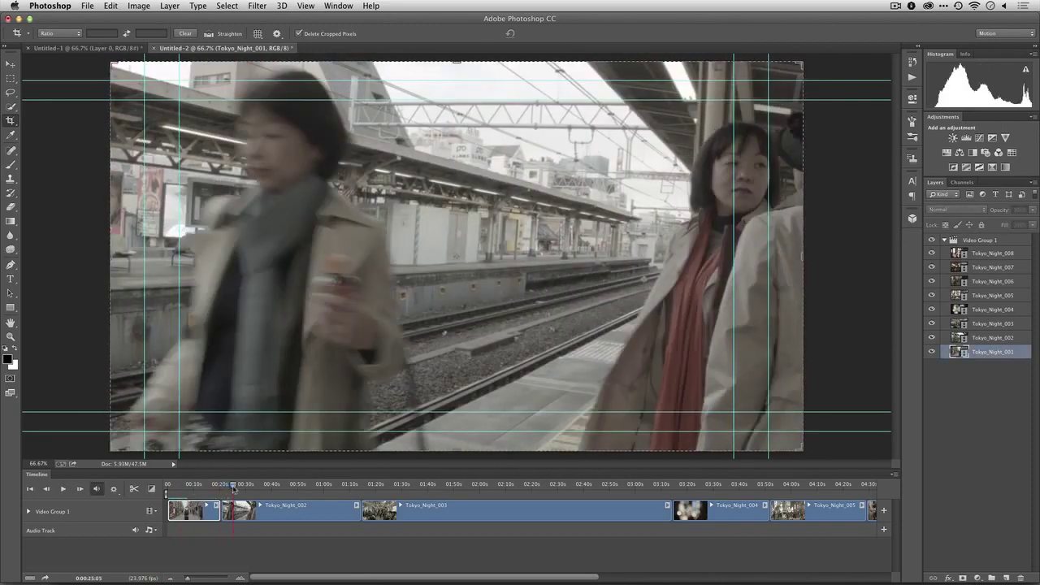
{"action": "key", "text": "space"}
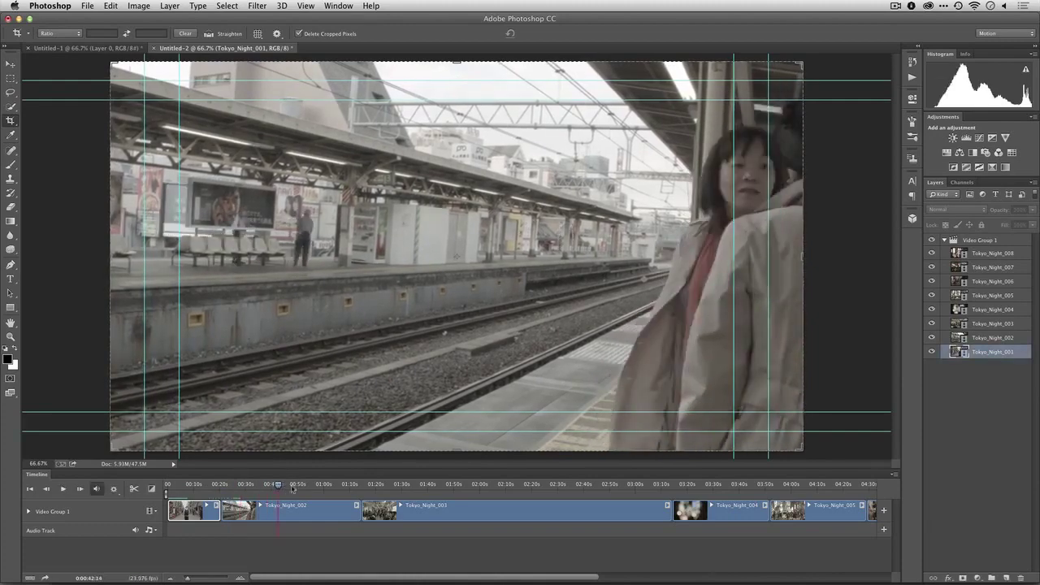
{"action": "left_click", "coordinate": [378, 490]}
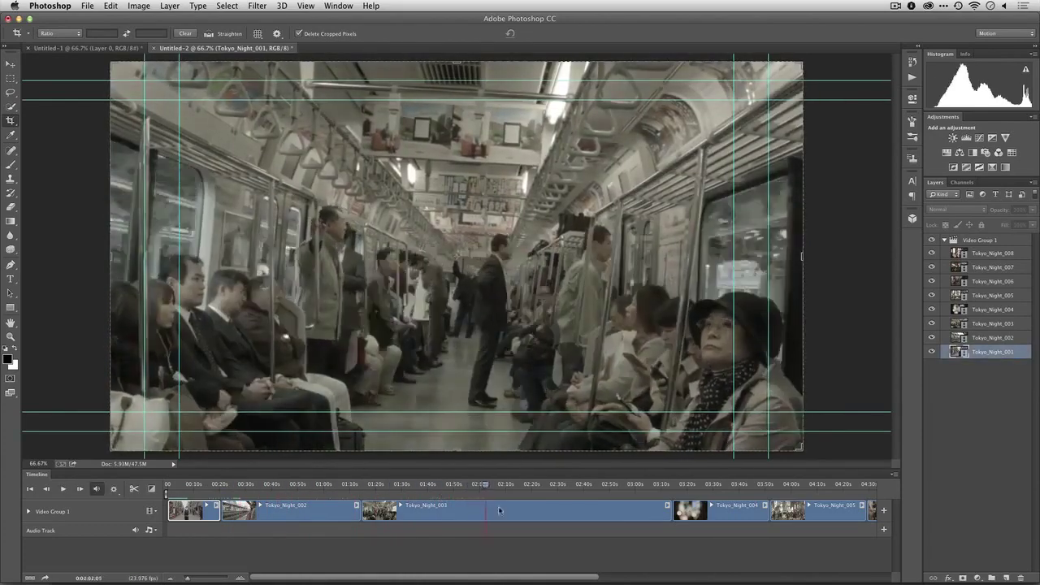
{"action": "left_click", "coordinate": [578, 486]}
{"action": "left_click_drag", "start_coordinate": [586, 515], "coordinate": [795, 486]}
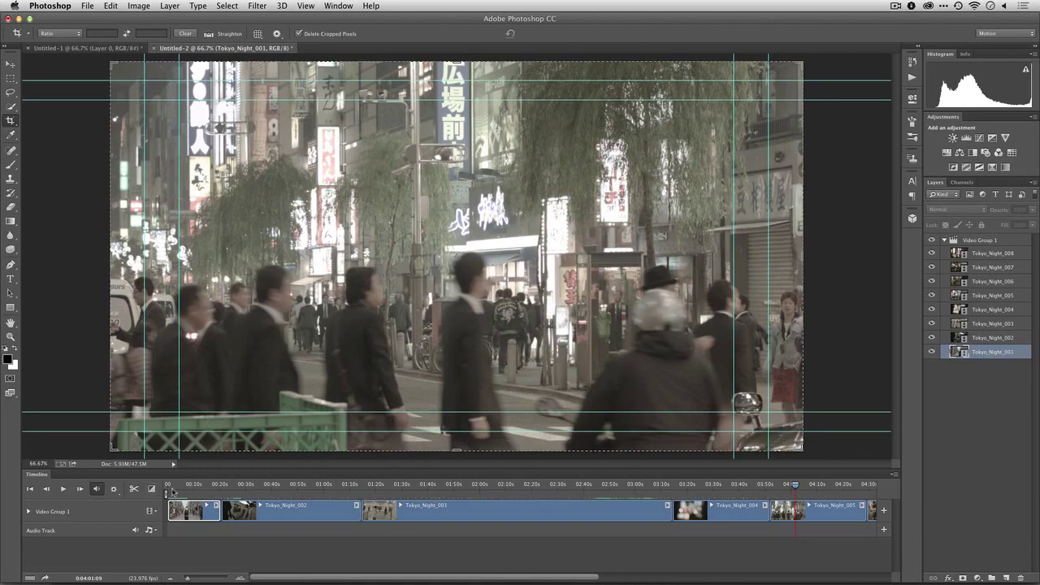
Play the sequence from the start, then trim Tokyo_Night_001's end to about eight seconds.
{"action": "left_click", "coordinate": [167, 487]}
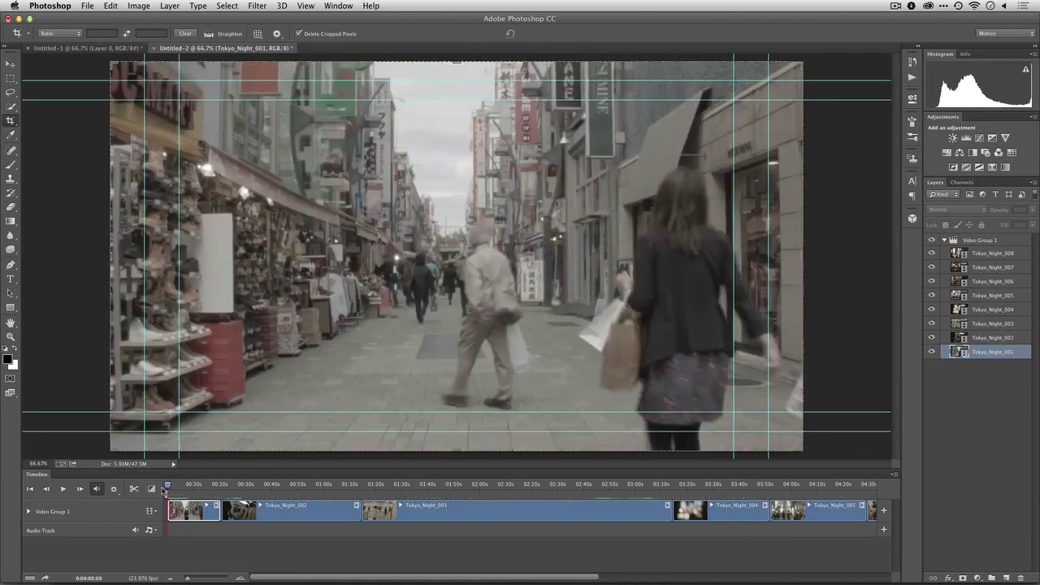
{"action": "key", "text": "space"}
{"action": "key", "text": "space"}
{"action": "key", "text": "space"}
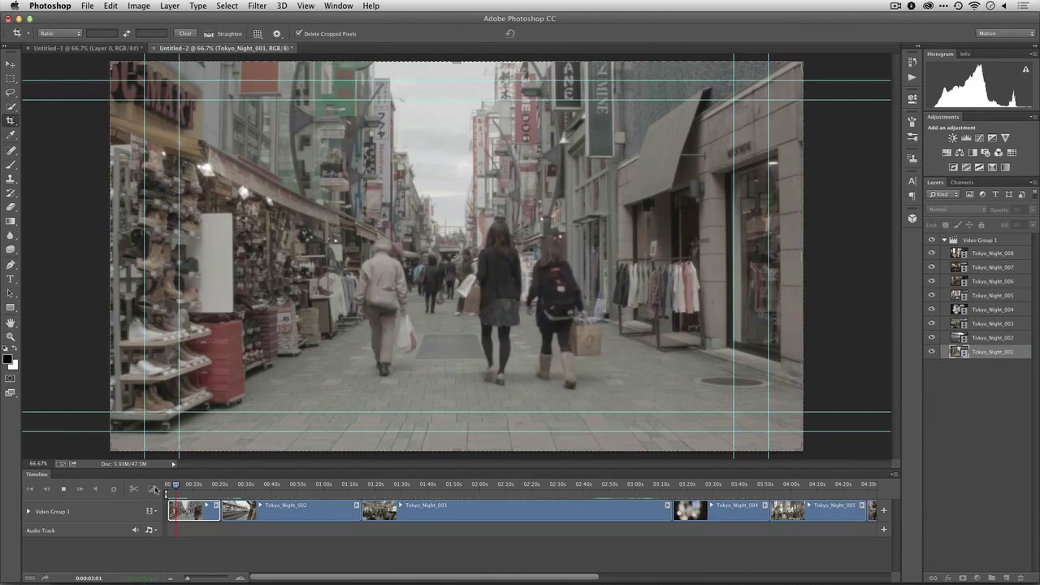
{"action": "key", "text": "space"}
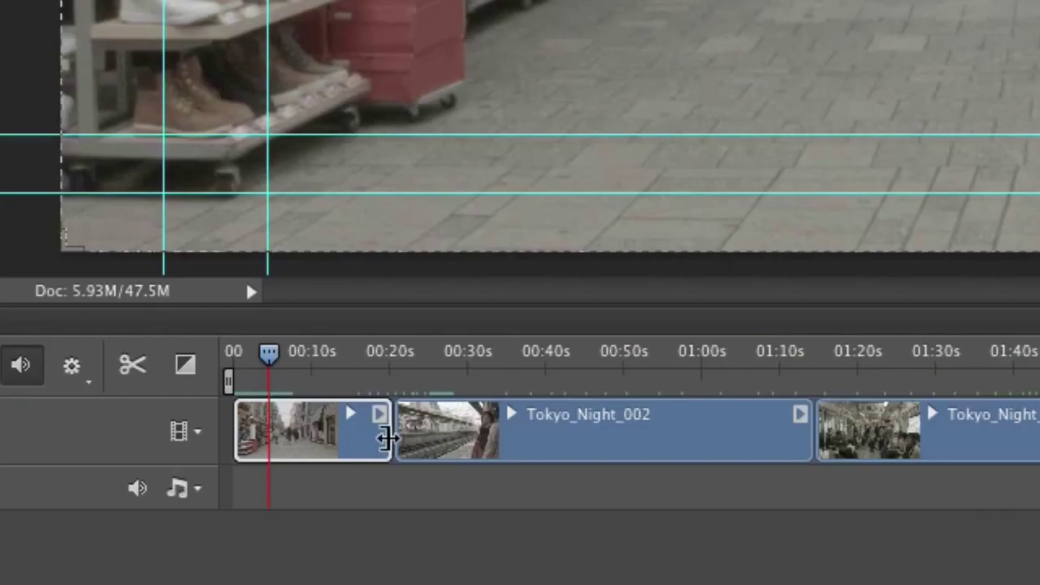
{"action": "left_click_drag", "start_coordinate": [219, 514], "coordinate": [218, 513]}
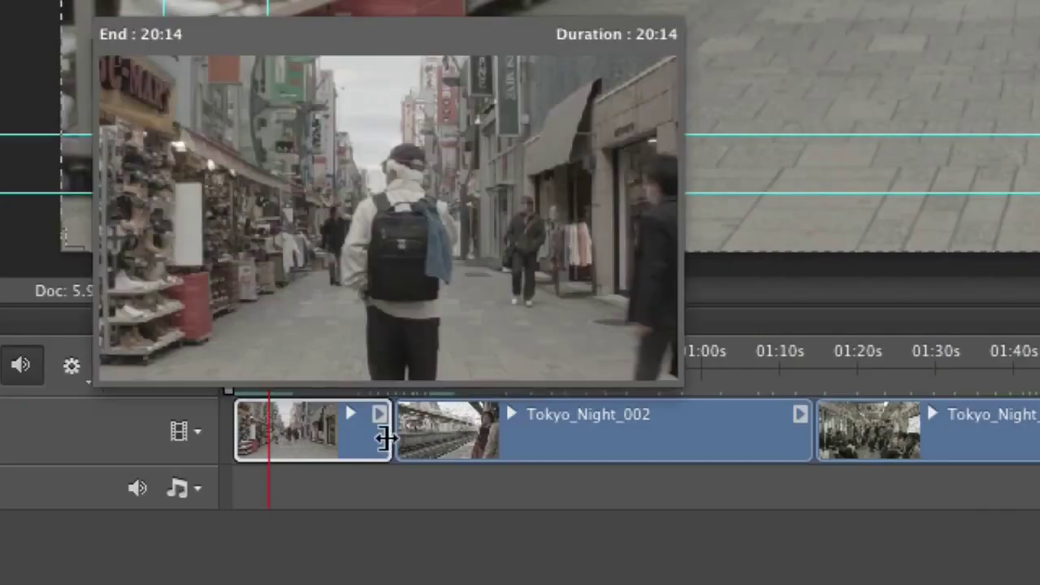
{"action": "left_click_drag", "start_coordinate": [385, 439], "coordinate": [282, 445]}
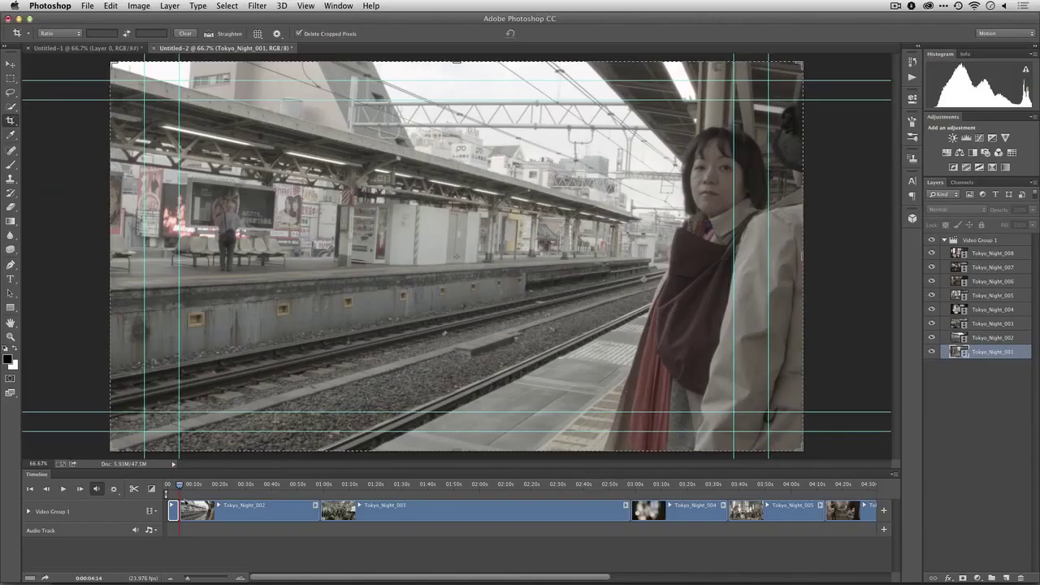
Split Tokyo_Night_002 at the playhead, delete its first half, and review the new join.
{"action": "left_click_drag", "start_coordinate": [182, 488], "coordinate": [242, 507]}
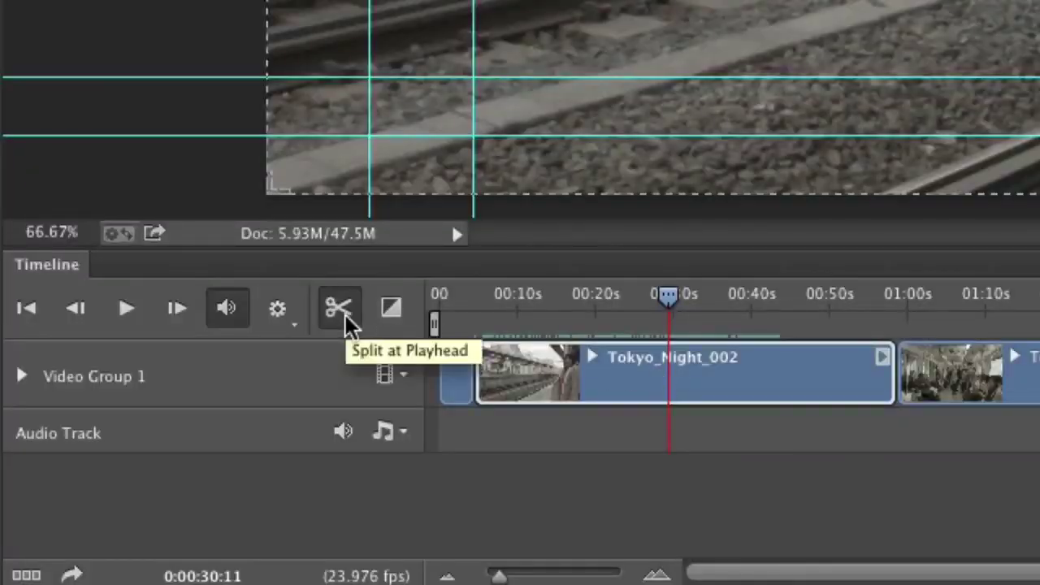
{"action": "left_click", "coordinate": [345, 323]}
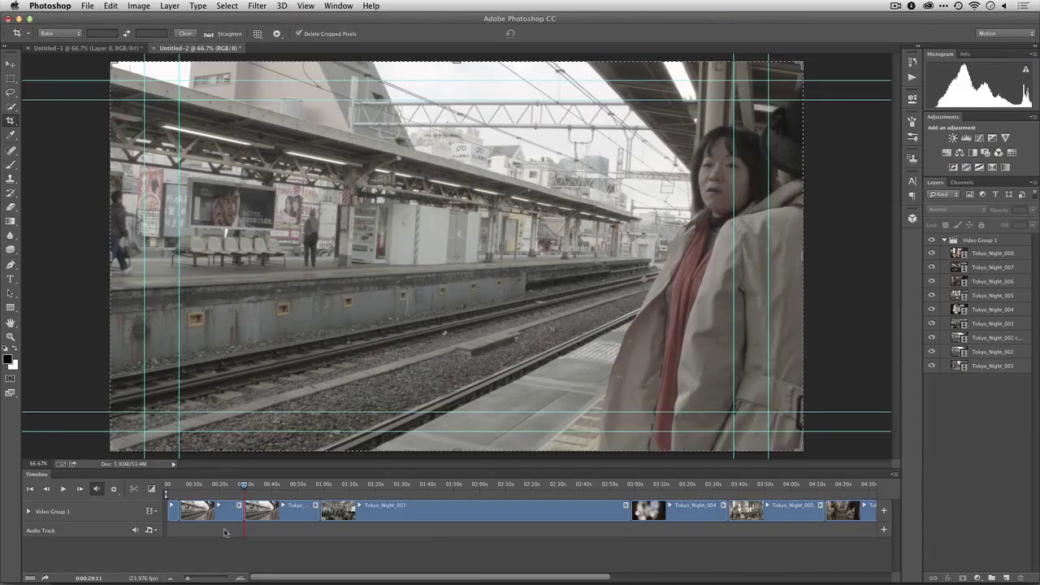
{"action": "left_click", "coordinate": [225, 516]}
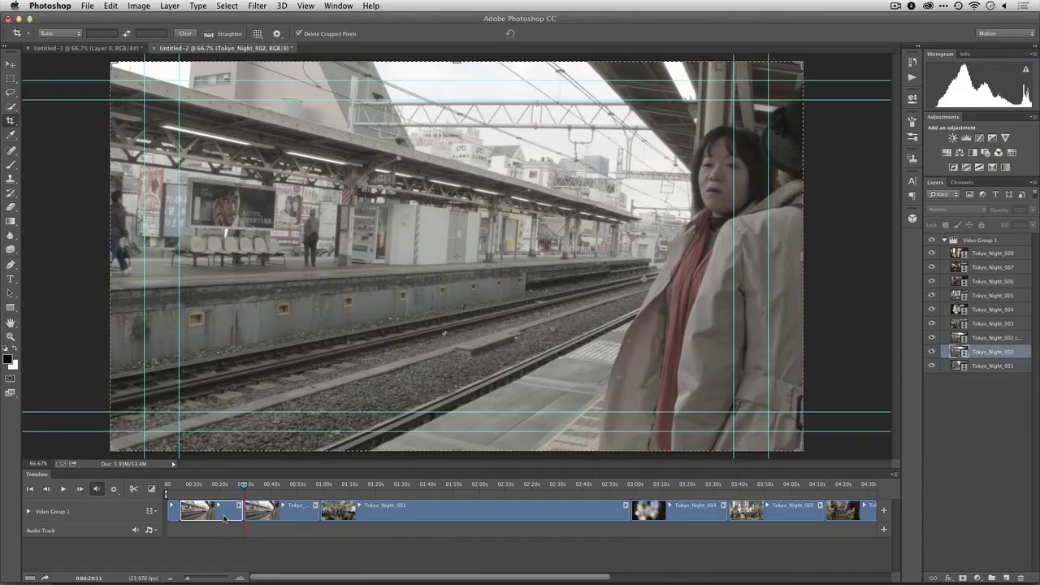
{"action": "key", "text": "Delete"}
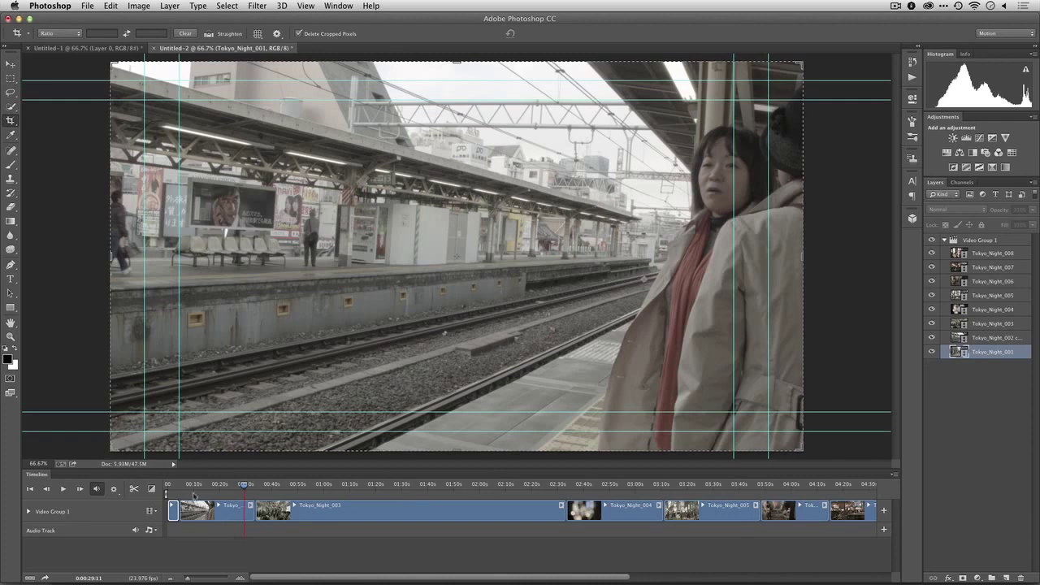
{"action": "left_click_drag", "start_coordinate": [193, 487], "coordinate": [269, 511]}
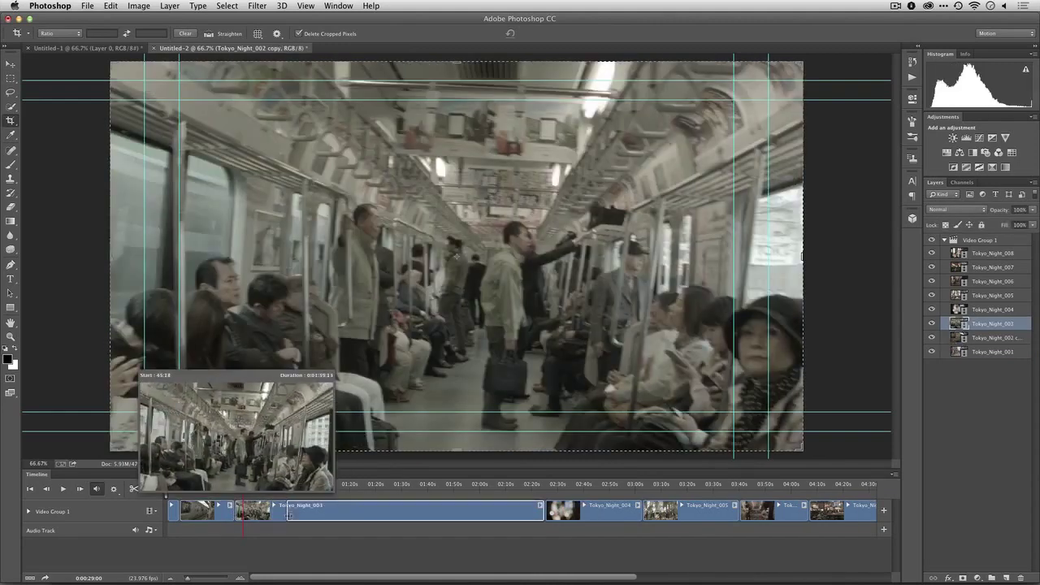
Trim Tokyo_Night_003's opening, split it at the playhead, and delete the trailing copy.
{"action": "left_click_drag", "start_coordinate": [289, 514], "coordinate": [289, 515]}
{"action": "mouse_move", "coordinate": [244, 487]}
{"action": "left_mouse_down"}
{"action": "mouse_move", "coordinate": [286, 493]}
{"action": "mouse_move", "coordinate": [215, 510]}
{"action": "mouse_move", "coordinate": [195, 487]}
{"action": "mouse_move", "coordinate": [256, 489]}
{"action": "left_mouse_up"}
{"action": "left_click", "coordinate": [258, 509]}
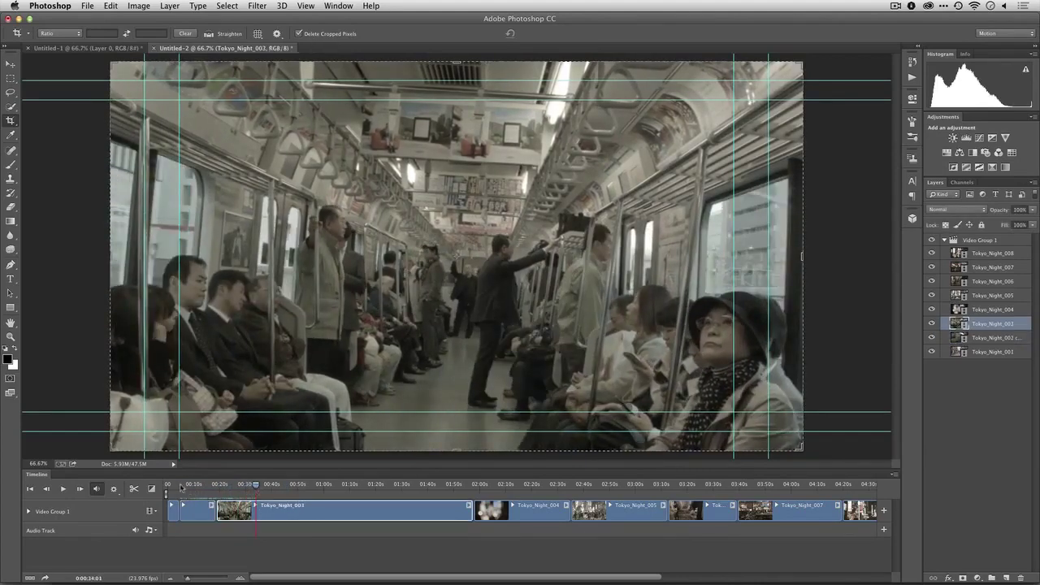
{"action": "left_click", "coordinate": [135, 488]}
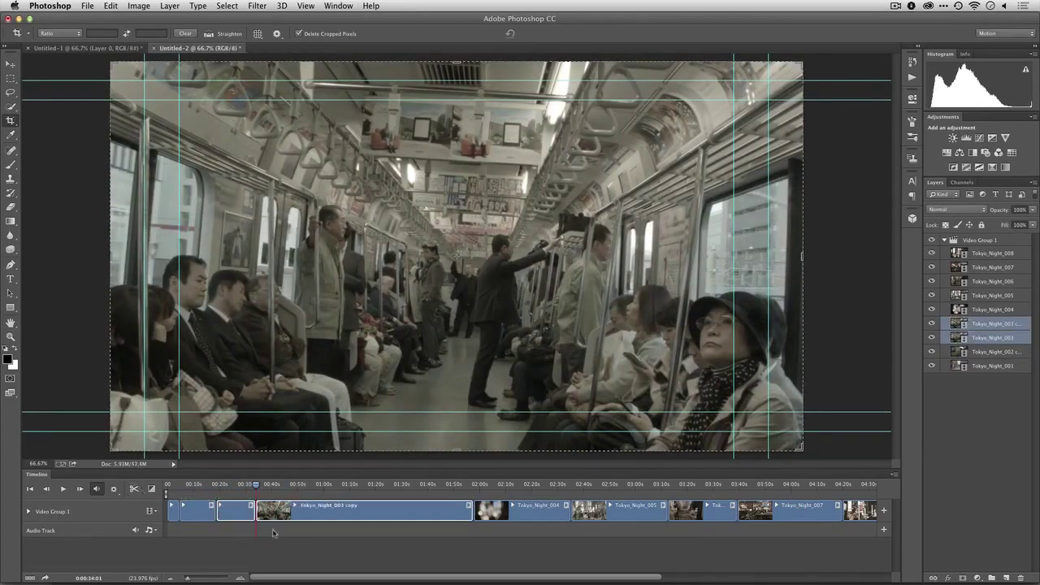
{"action": "left_click", "coordinate": [273, 532]}
{"action": "left_click_drag", "start_coordinate": [259, 487], "coordinate": [457, 486]}
{"action": "left_click", "coordinate": [398, 513]}
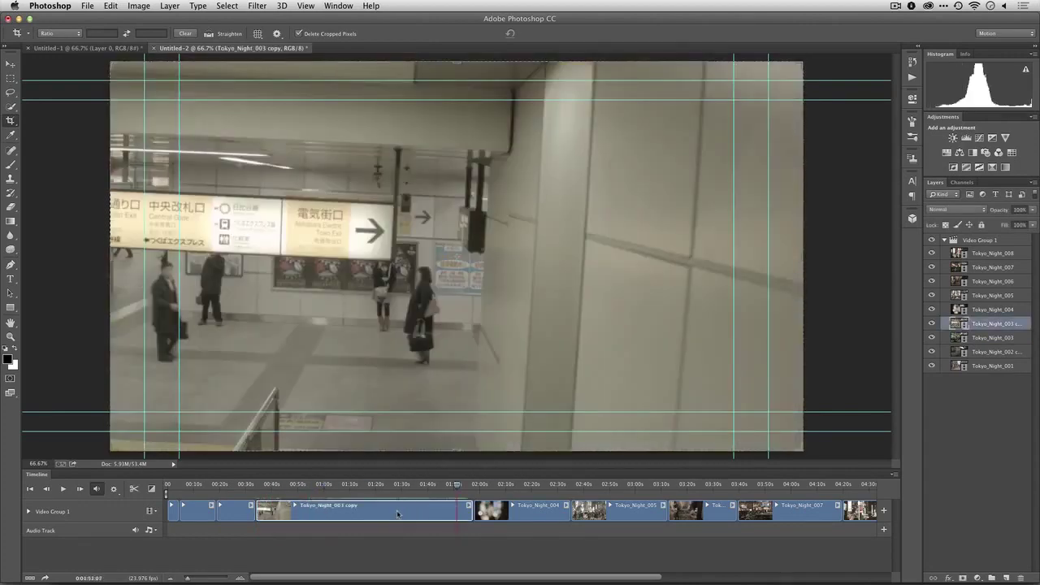
{"action": "key", "text": "Delete"}
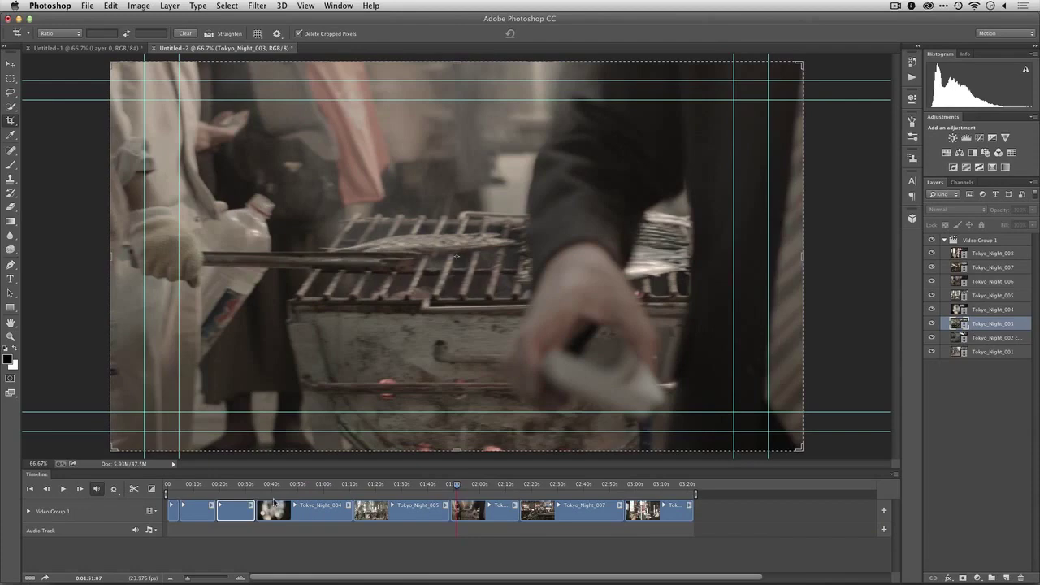
{"action": "left_click_drag", "start_coordinate": [249, 490], "coordinate": [295, 485]}
Split Tokyo_Night_004 at the playhead and delete its unwanted first part.
{"action": "left_click", "coordinate": [273, 510]}
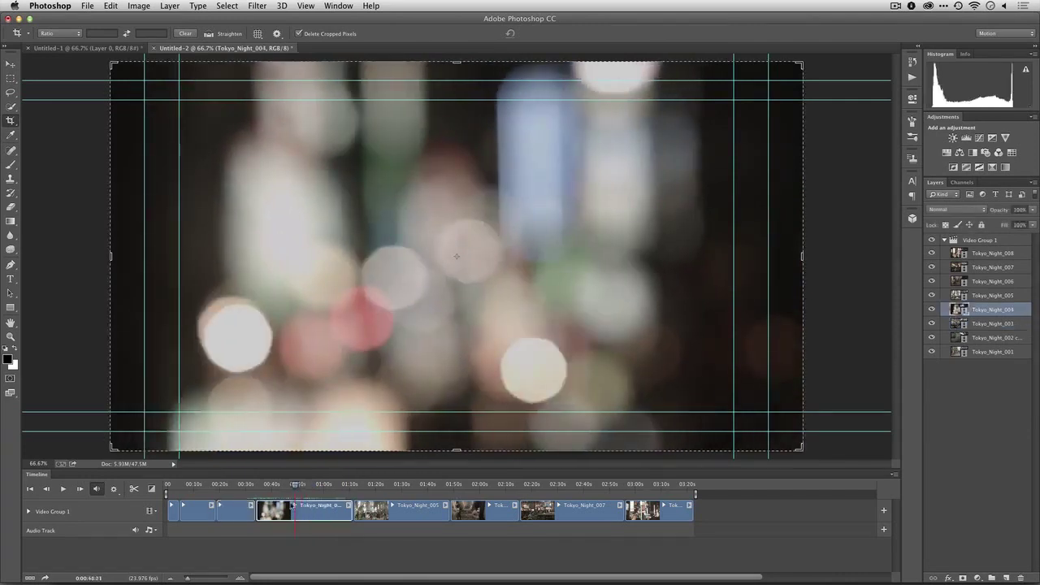
{"action": "left_click", "coordinate": [134, 489]}
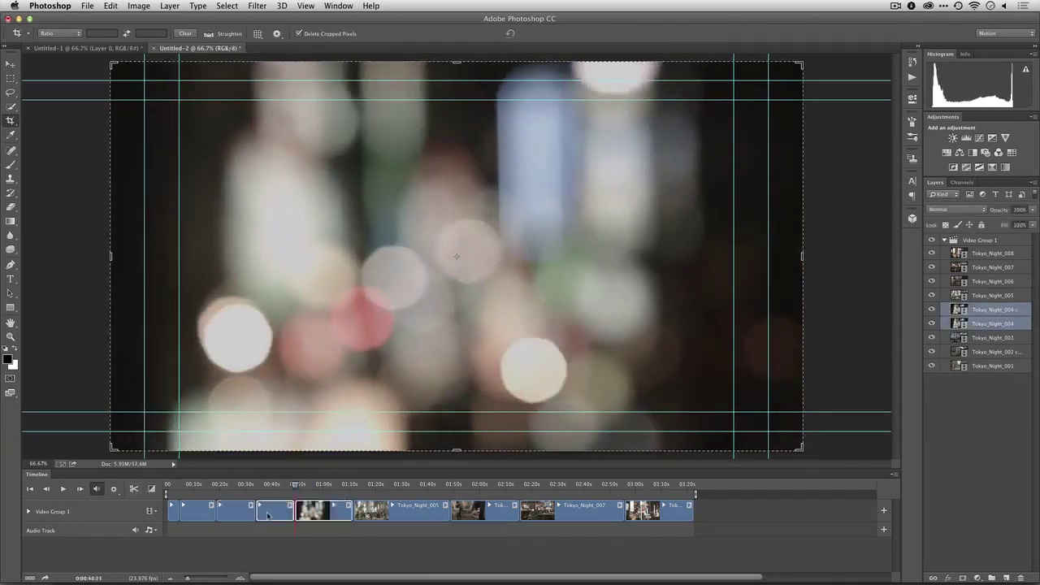
{"action": "key", "text": "Delete"}
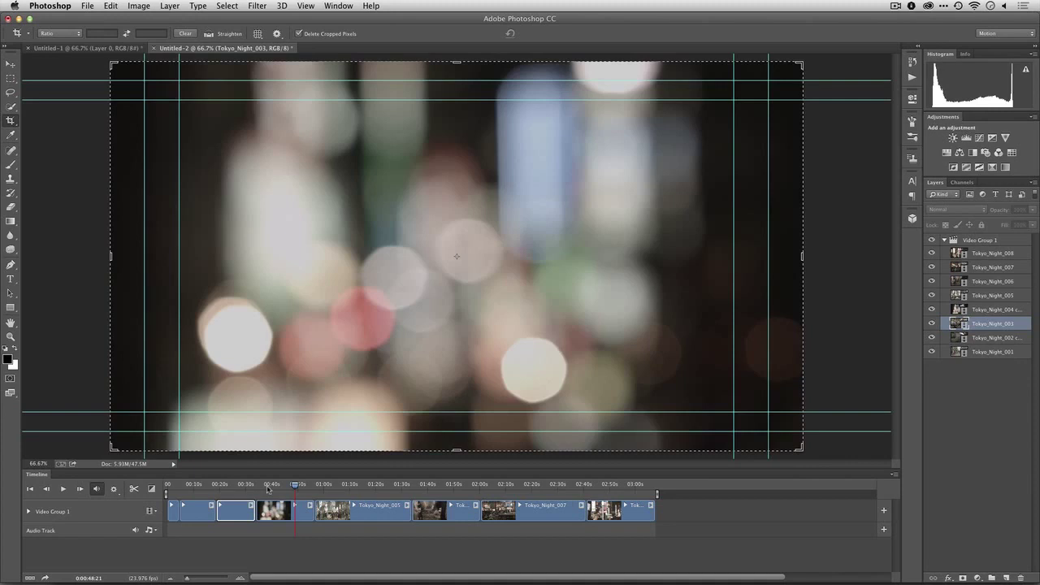
Split the Tokyo_Night_004 copy again, delete its tail, and begin trimming Tokyo_Night_005.
{"action": "left_click_drag", "start_coordinate": [295, 485], "coordinate": [294, 489]}
{"action": "left_click", "coordinate": [295, 512]}
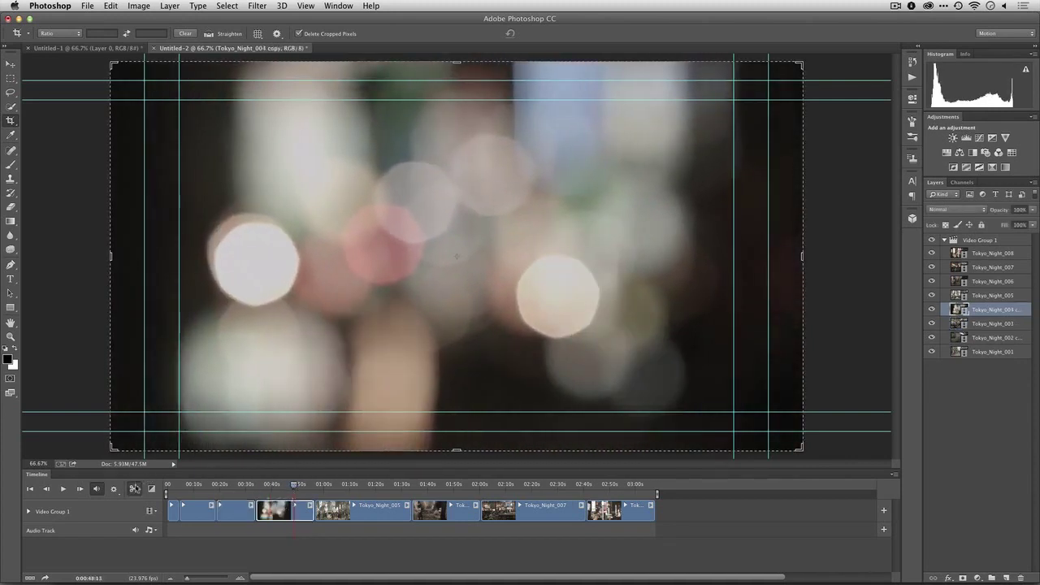
{"action": "left_click", "coordinate": [134, 488]}
{"action": "key", "text": "Delete"}
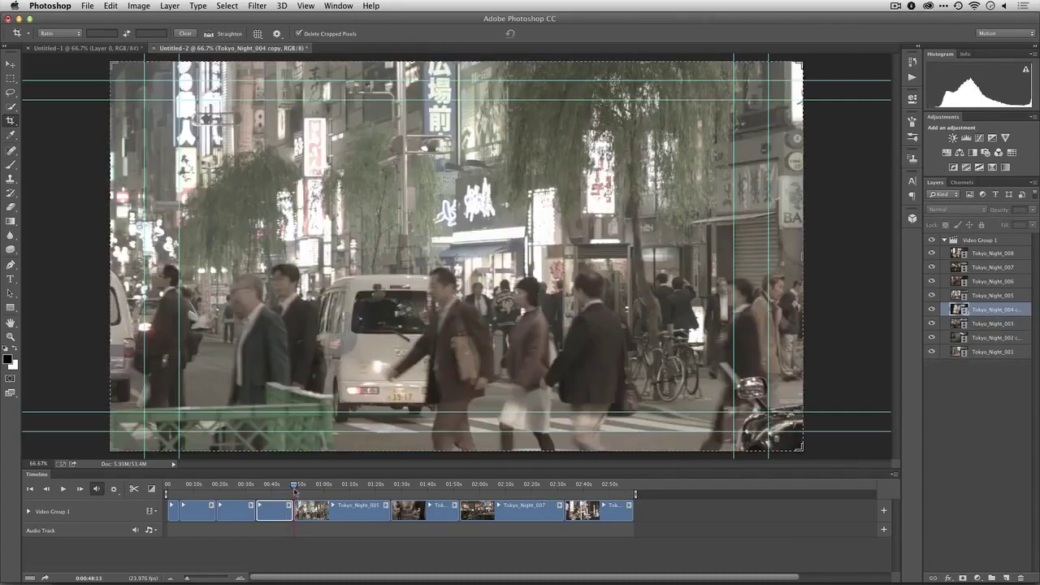
{"action": "left_click_drag", "start_coordinate": [294, 485], "coordinate": [320, 510]}
{"action": "left_click", "coordinate": [301, 508]}
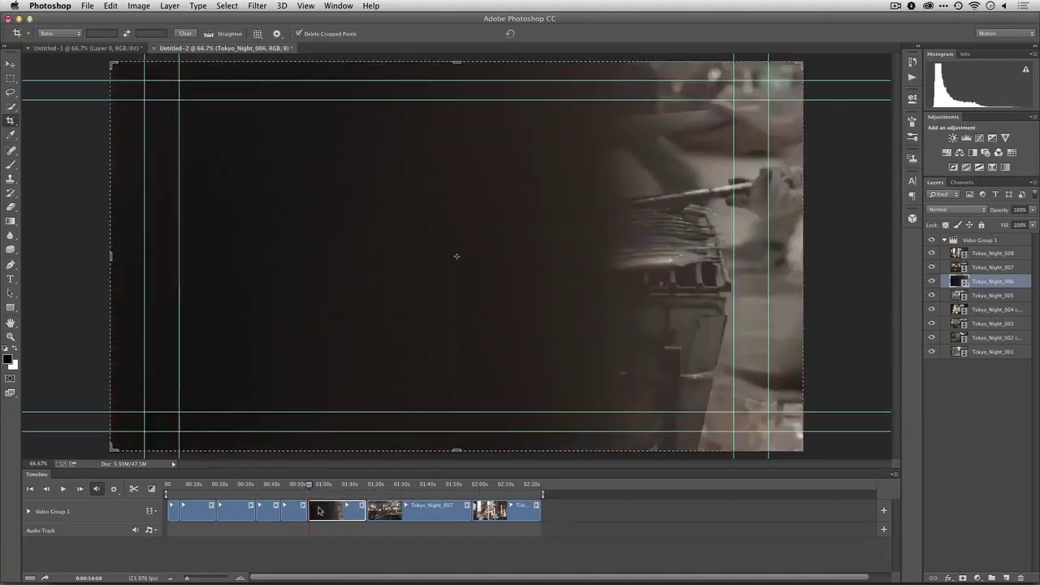
Review playback, trim Tokyo_Night_006 to about five seconds, and cut Tokyo_Night_007's opening.
{"action": "key", "text": "space"}
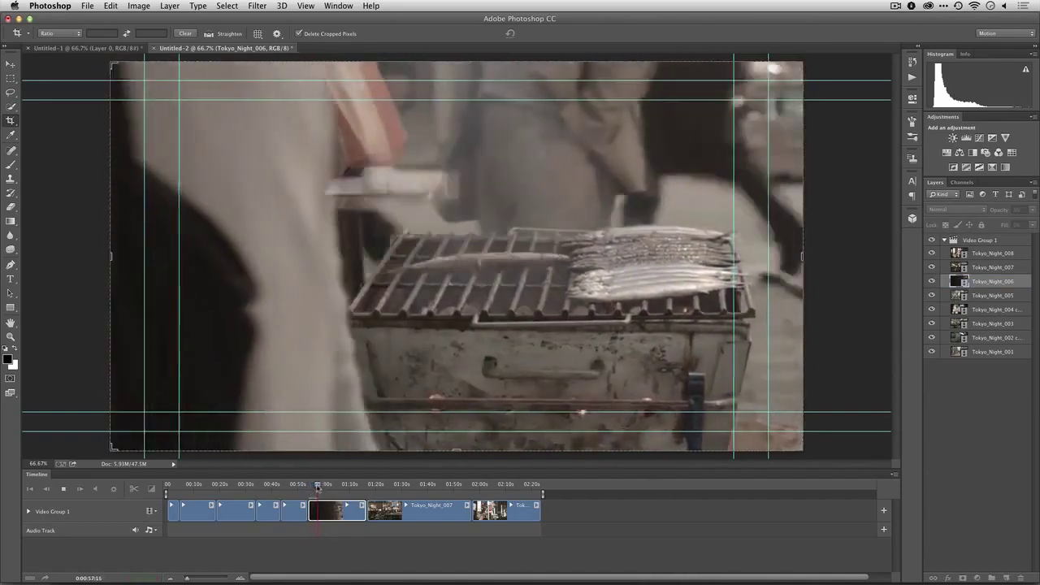
{"action": "key", "text": "space"}
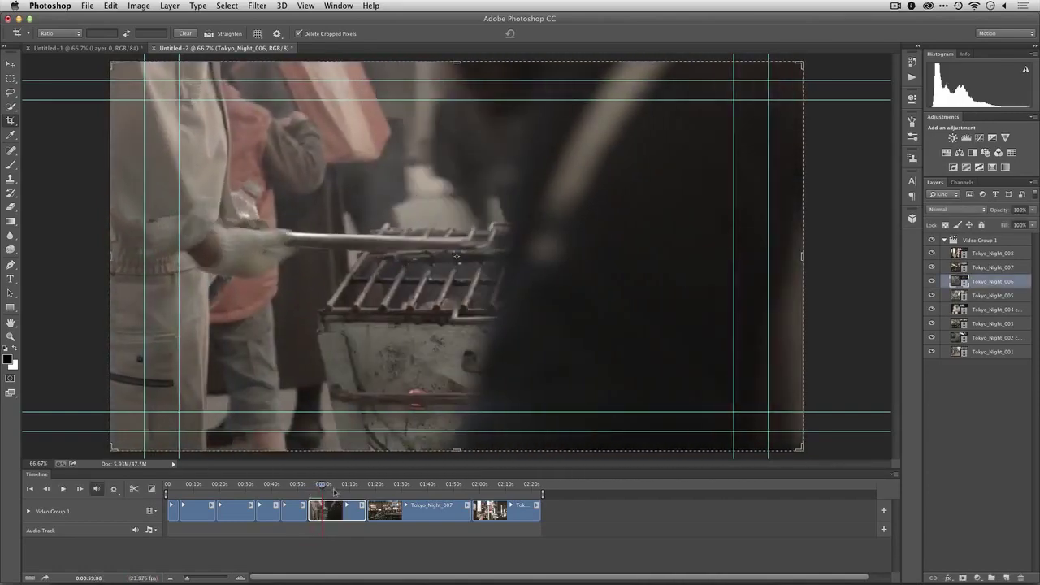
{"action": "left_click", "coordinate": [363, 505]}
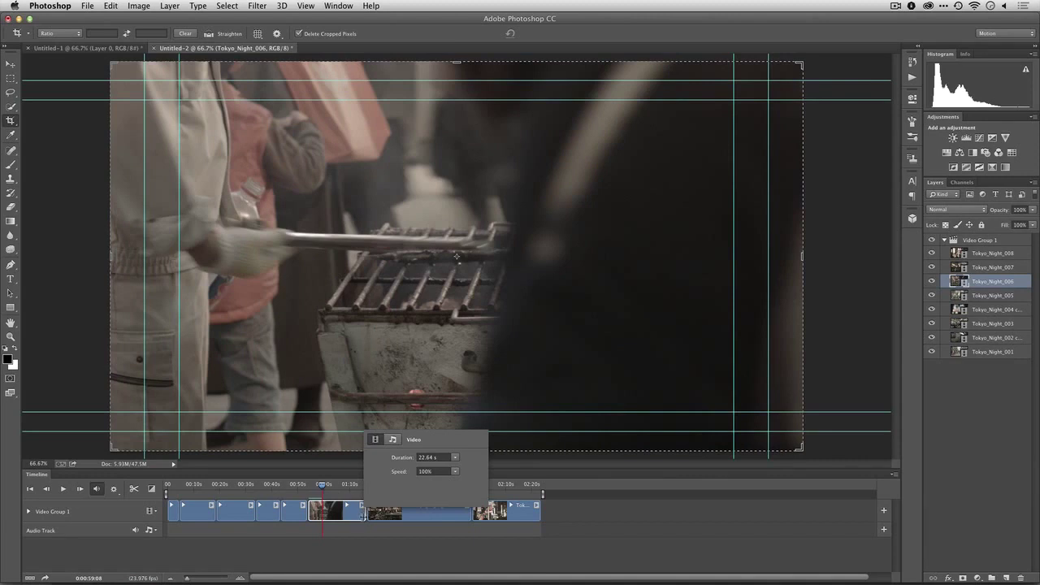
{"action": "left_click_drag", "start_coordinate": [362, 505], "coordinate": [315, 505]}
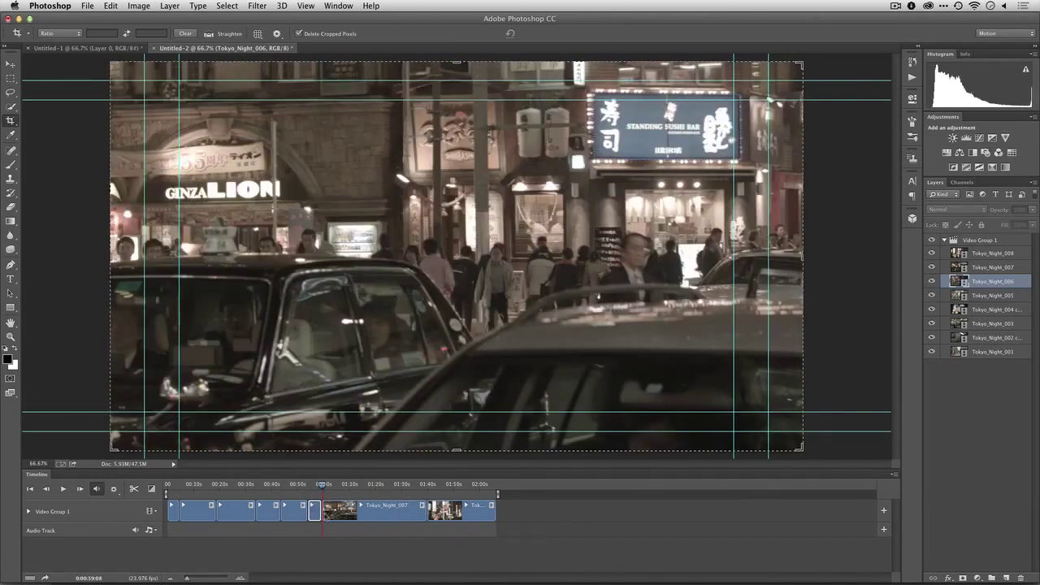
{"action": "left_click", "coordinate": [321, 505]}
{"action": "left_click", "coordinate": [325, 506]}
{"action": "left_click_drag", "start_coordinate": [325, 505], "coordinate": [369, 519]}
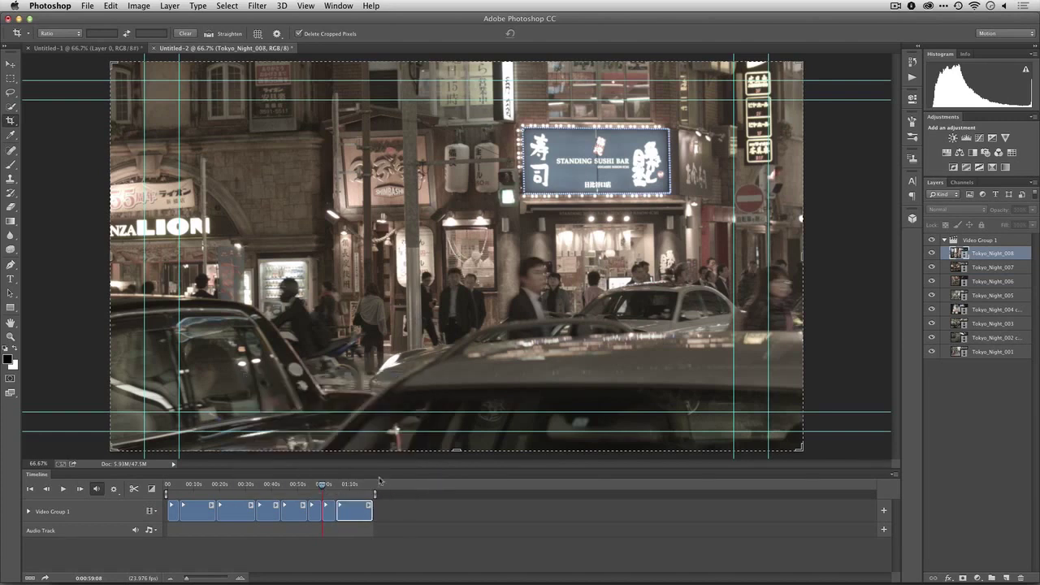
Scrub the sequence's end, select the final Tokyo_Night_008 clip, and delete it.
{"action": "left_click_drag", "start_coordinate": [325, 486], "coordinate": [300, 484]}
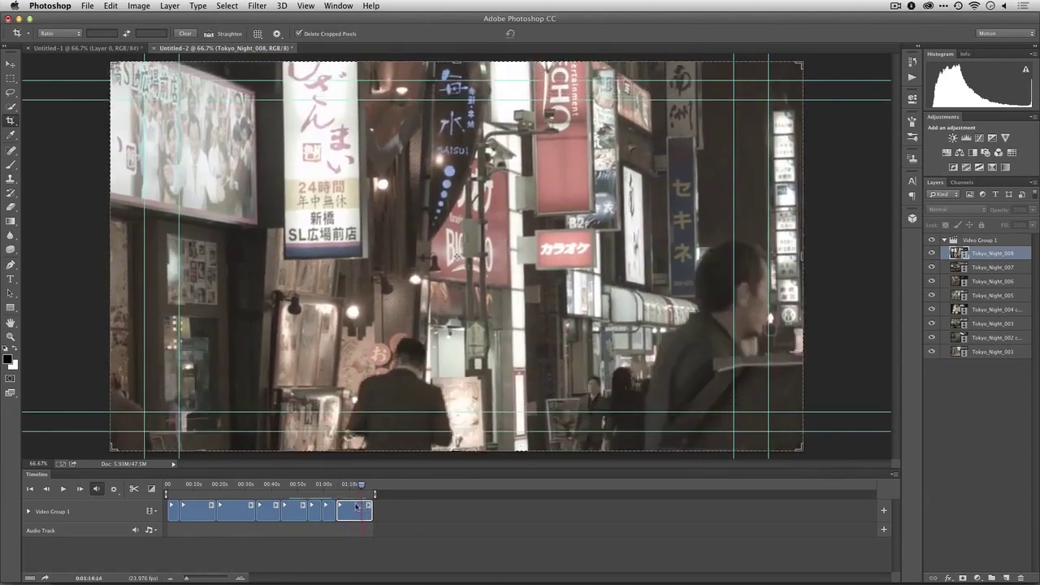
{"action": "mouse_move", "coordinate": [356, 507]}
{"action": "left_mouse_down"}
{"action": "mouse_move", "coordinate": [315, 510]}
{"action": "mouse_move", "coordinate": [352, 512]}
{"action": "left_mouse_up"}
{"action": "key", "text": "Delete"}
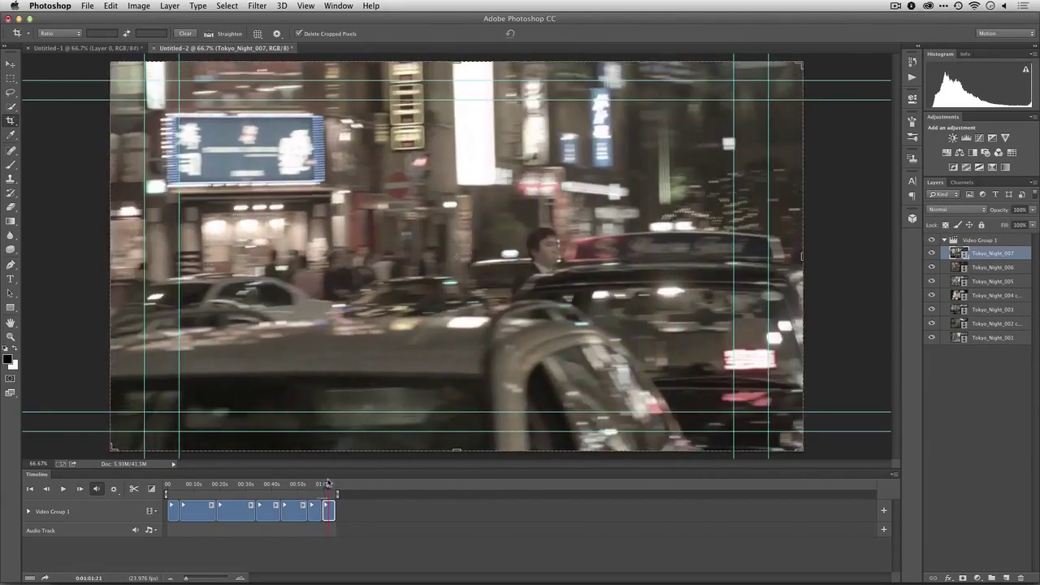
{"action": "left_click_drag", "start_coordinate": [328, 483], "coordinate": [167, 485]}
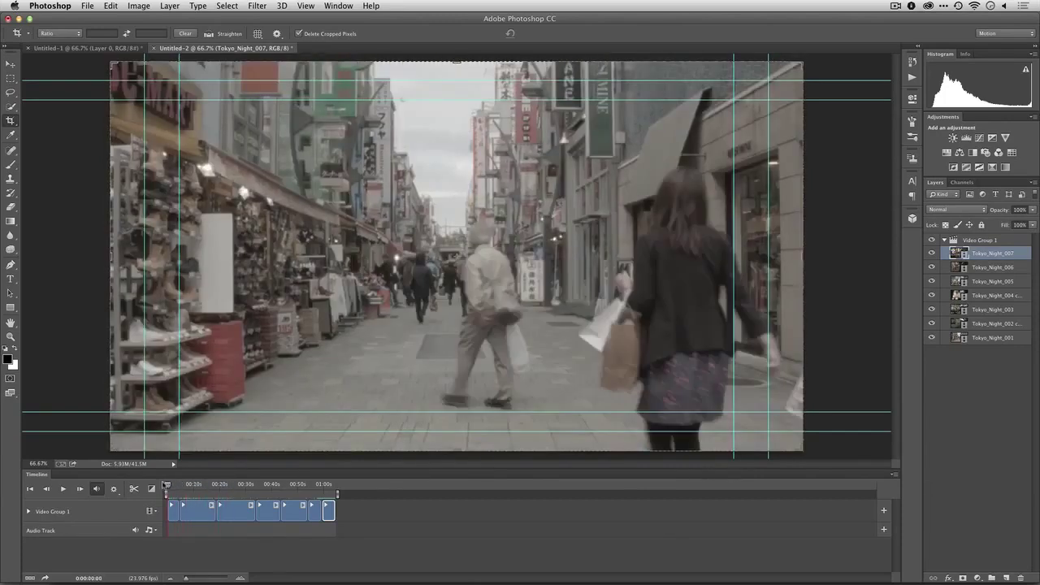